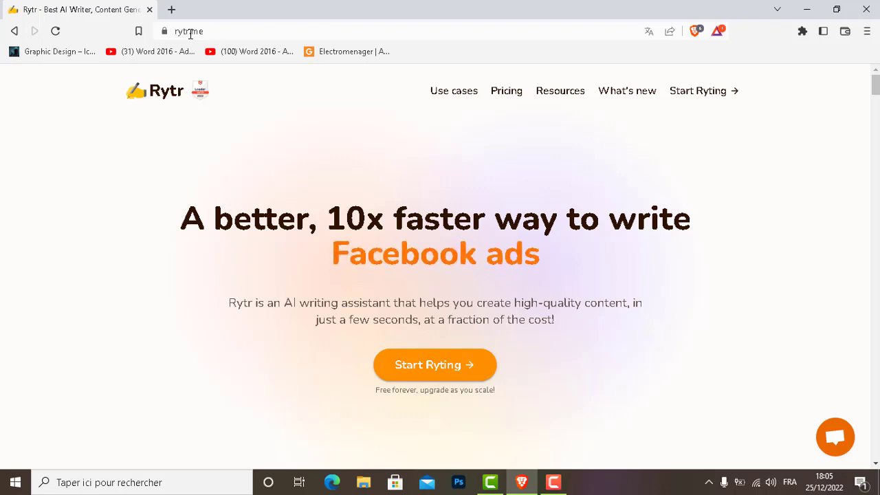
# - Open the Rytr writing app from the rytr.me landing page with Start Ryting
pyautogui.click(426, 369)
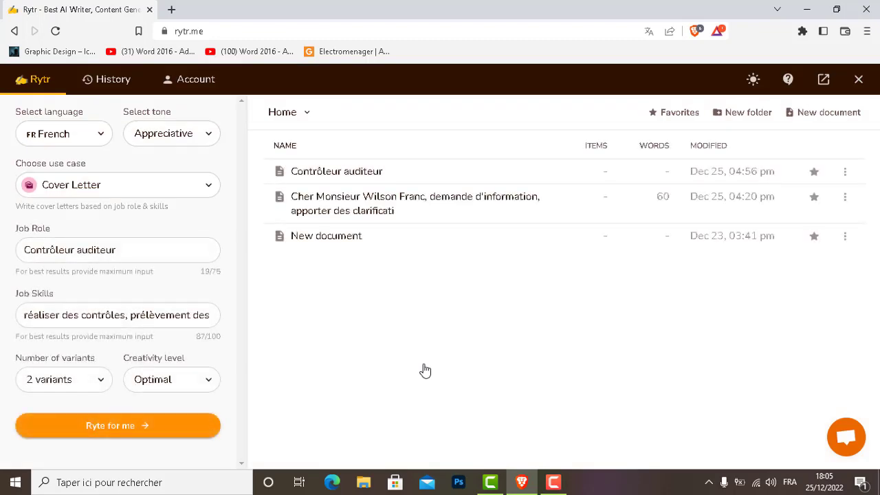
# - Delete the Contrôleur auditeur, letter draft and New document entries, confirming each deletion
pyautogui.click(846, 173)
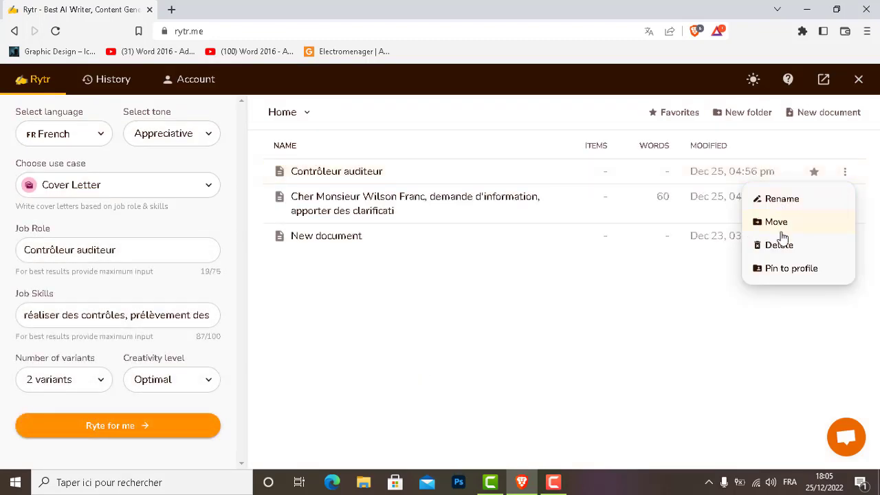
pyautogui.click(780, 245)
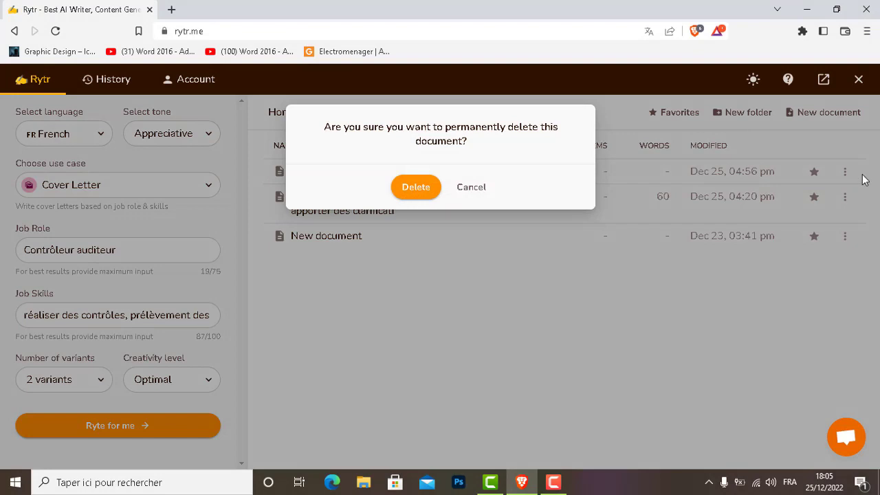
pyautogui.click(415, 184)
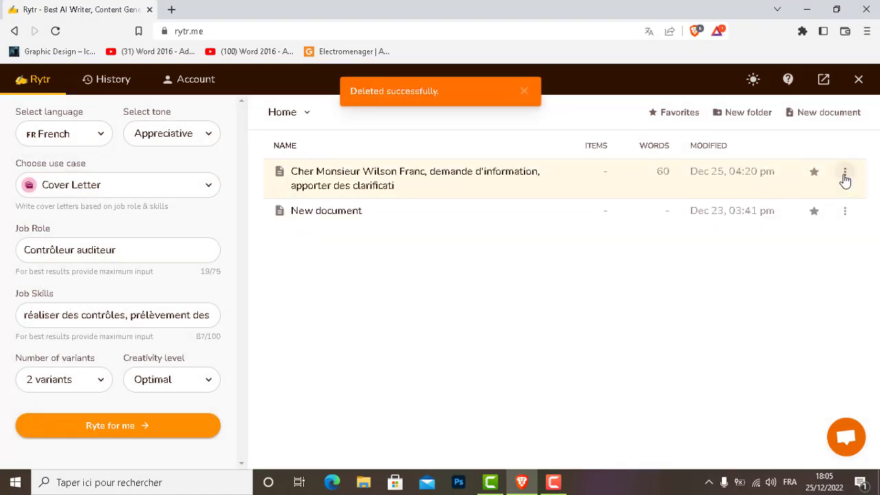
pyautogui.click(845, 172)
pyautogui.click(784, 245)
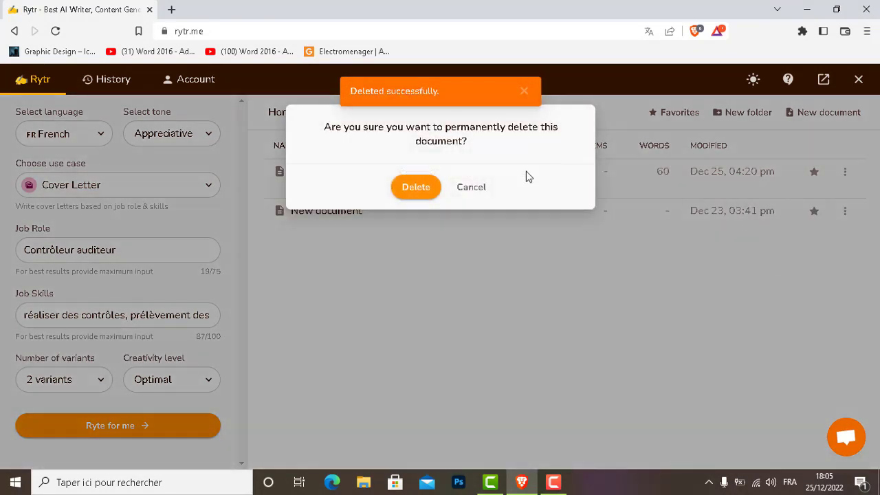
pyautogui.click(420, 187)
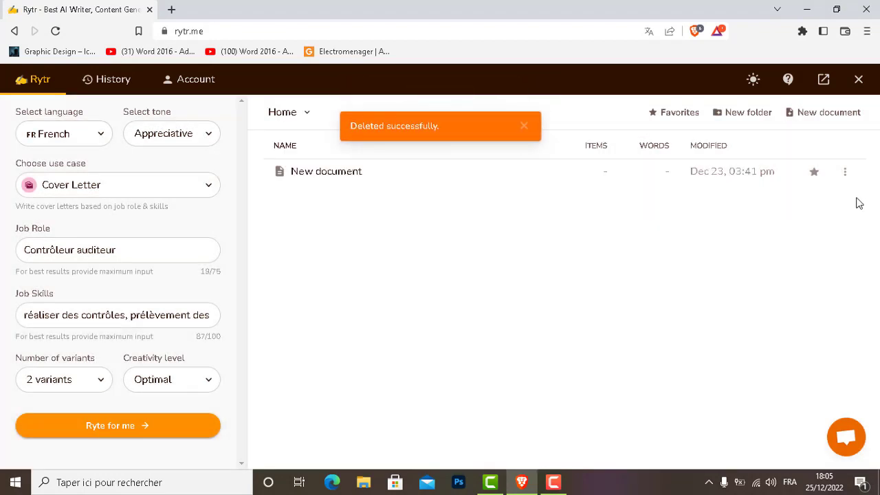
pyautogui.click(845, 172)
pyautogui.click(773, 248)
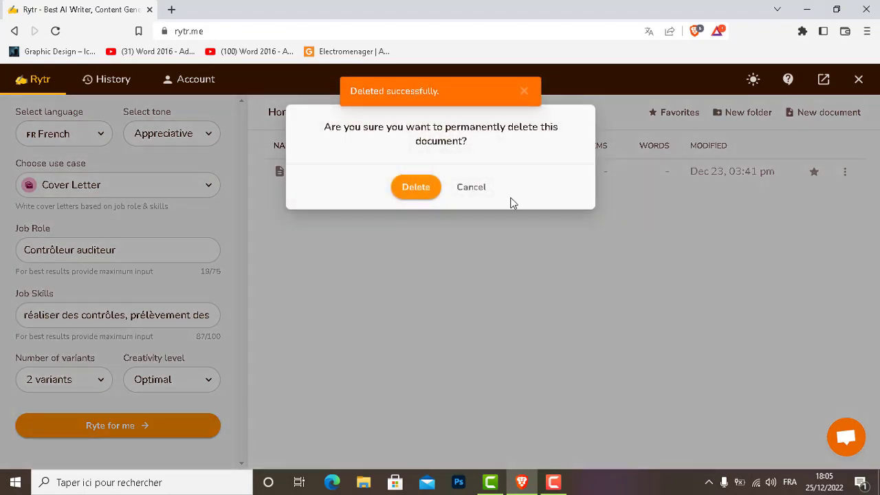
pyautogui.click(411, 184)
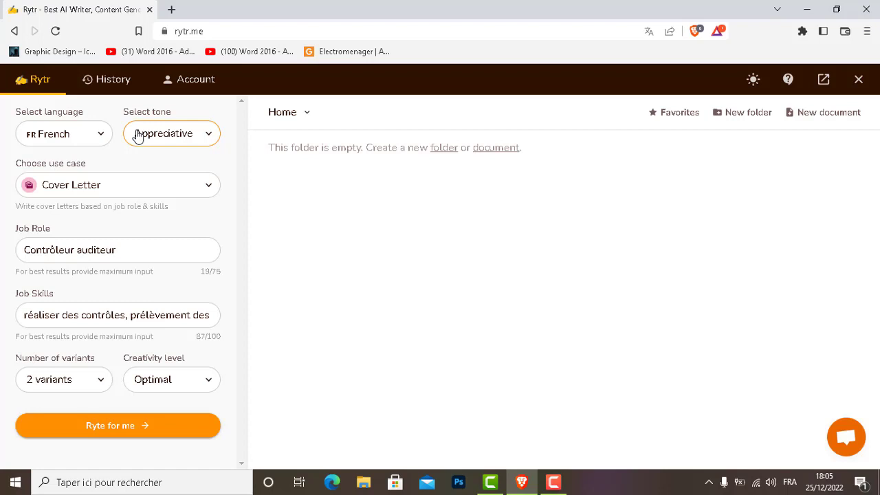
pyautogui.click(32, 138)
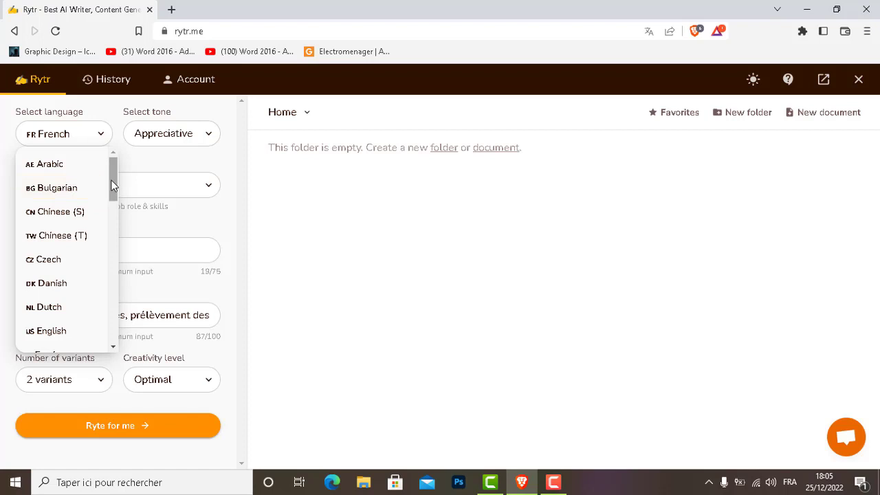
pyautogui.moveTo(113, 186); pyautogui.dragTo(103, 250)
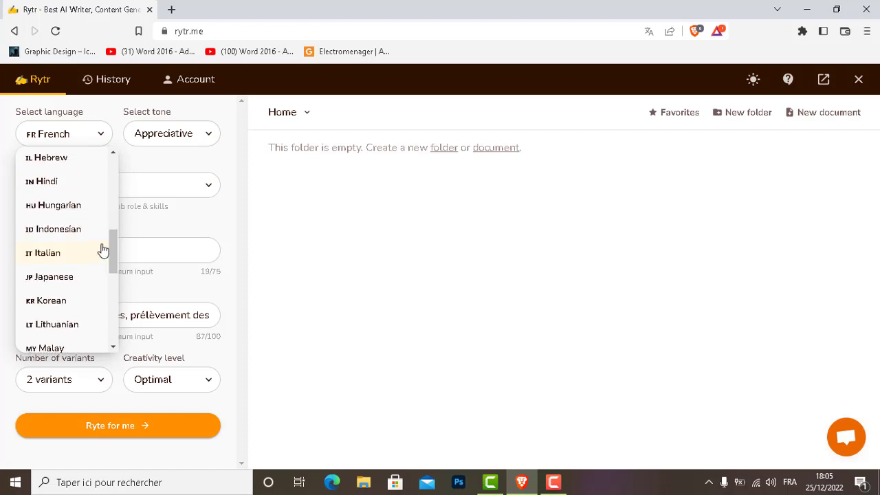
pyautogui.click(137, 153)
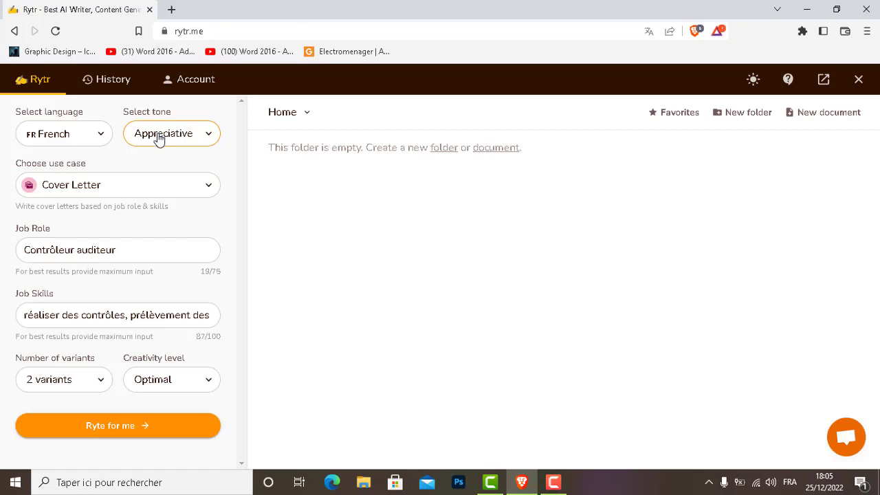
pyautogui.click(159, 139)
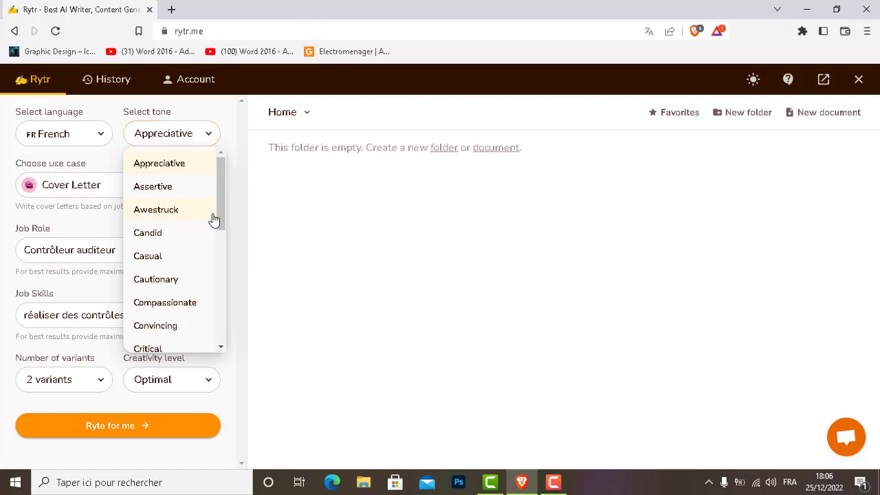
pyautogui.moveTo(223, 209); pyautogui.dragTo(215, 323)
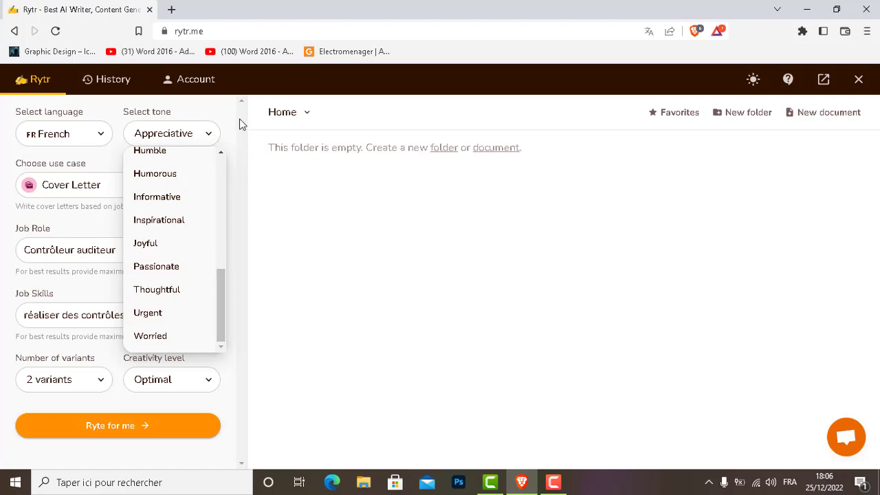
pyautogui.click(221, 107)
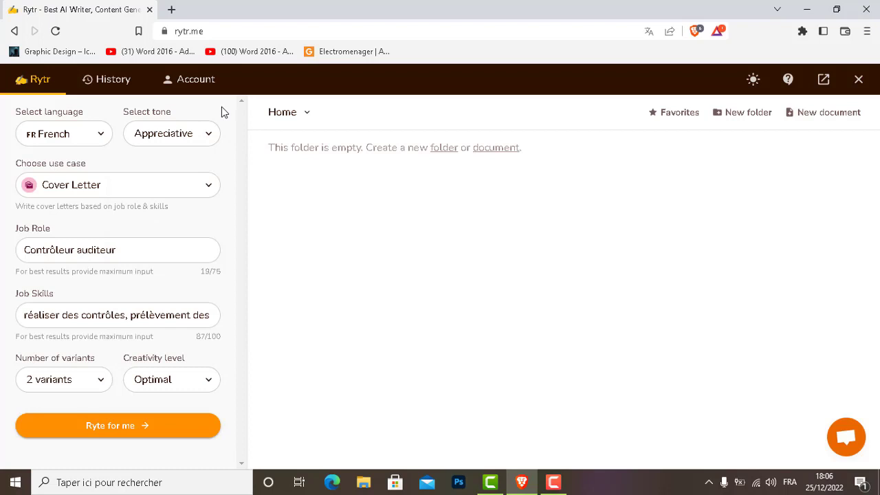
# - Scroll through the use-case list and pick Email in place of Cover Letter
pyautogui.click(76, 189)
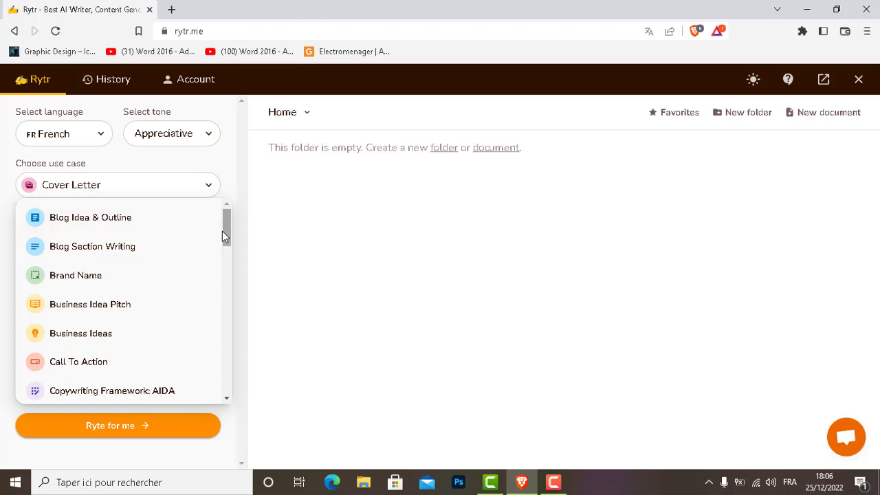
pyautogui.moveTo(227, 237); pyautogui.dragTo(224, 240)
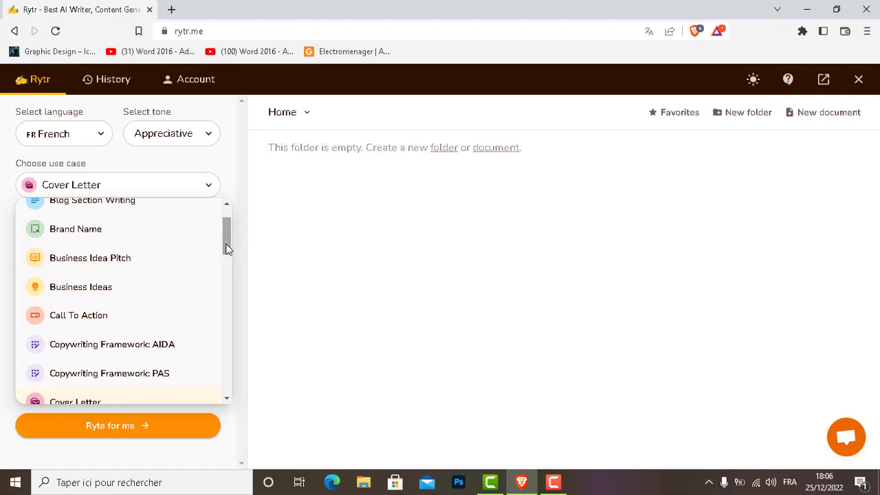
pyautogui.moveTo(228, 236); pyautogui.dragTo(227, 269)
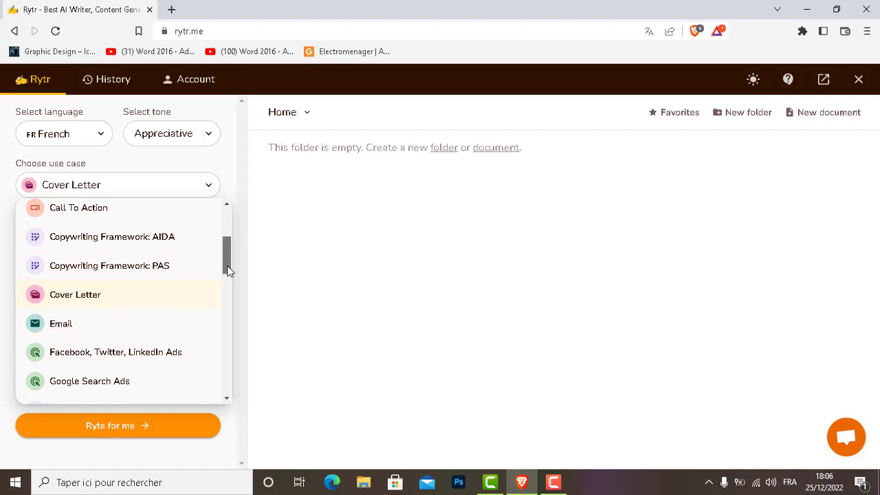
pyautogui.moveTo(229, 270); pyautogui.dragTo(226, 275)
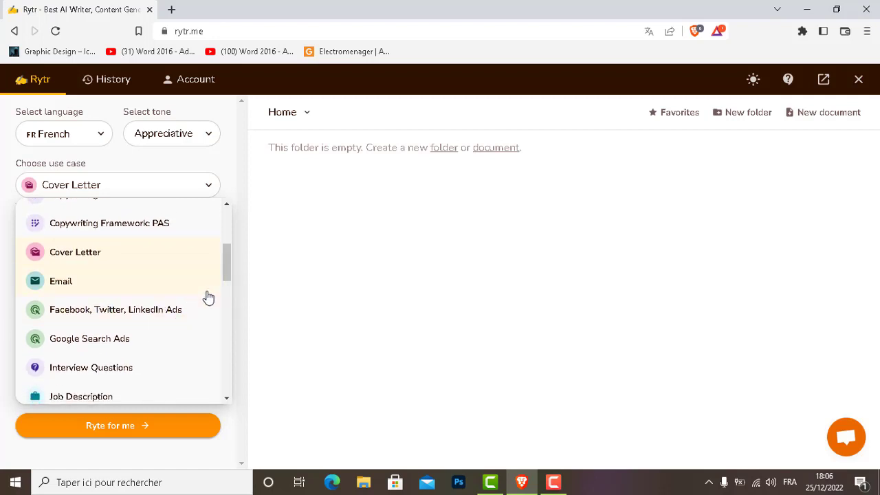
pyautogui.moveTo(227, 275); pyautogui.dragTo(226, 289)
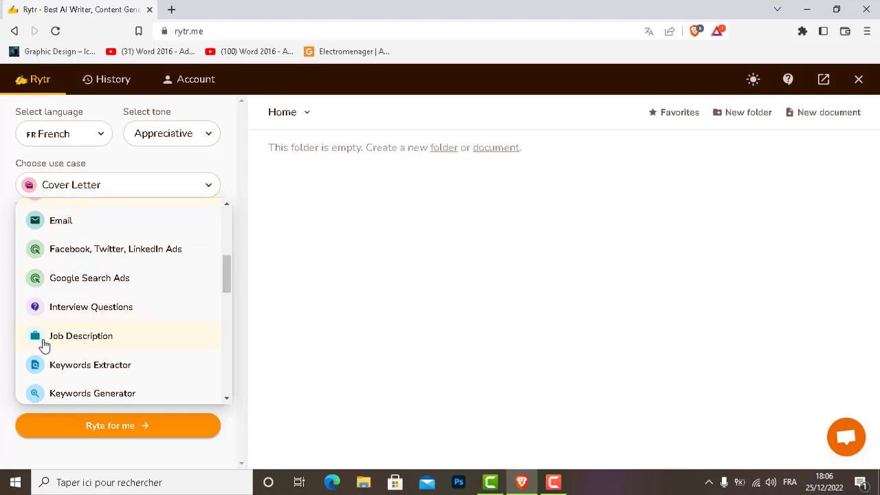
pyautogui.moveTo(227, 281); pyautogui.dragTo(215, 362)
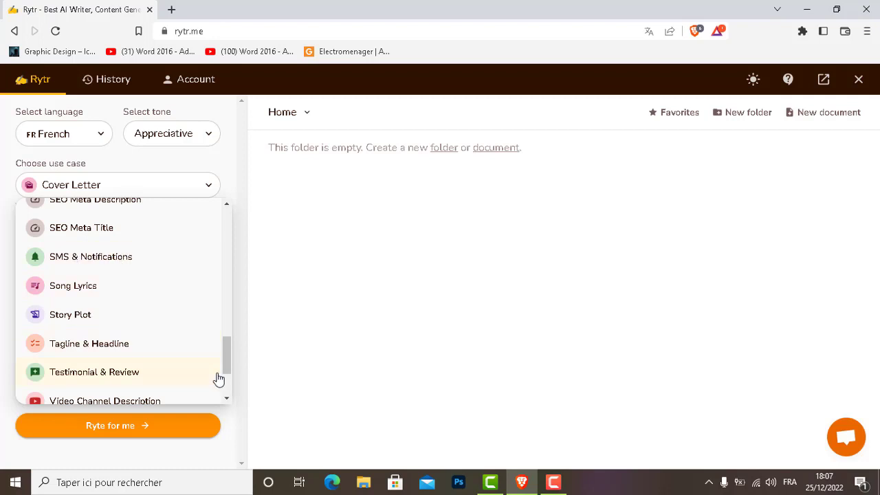
pyautogui.moveTo(224, 359); pyautogui.dragTo(226, 385)
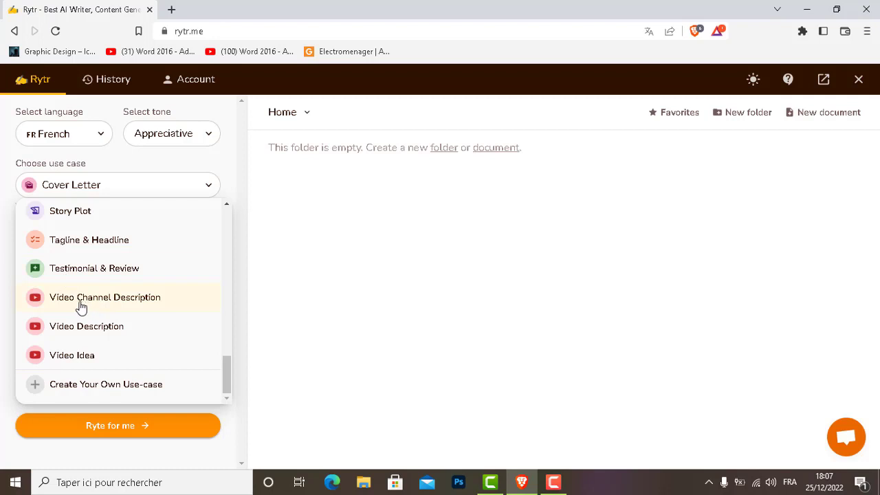
pyautogui.moveTo(226, 373); pyautogui.dragTo(204, 261)
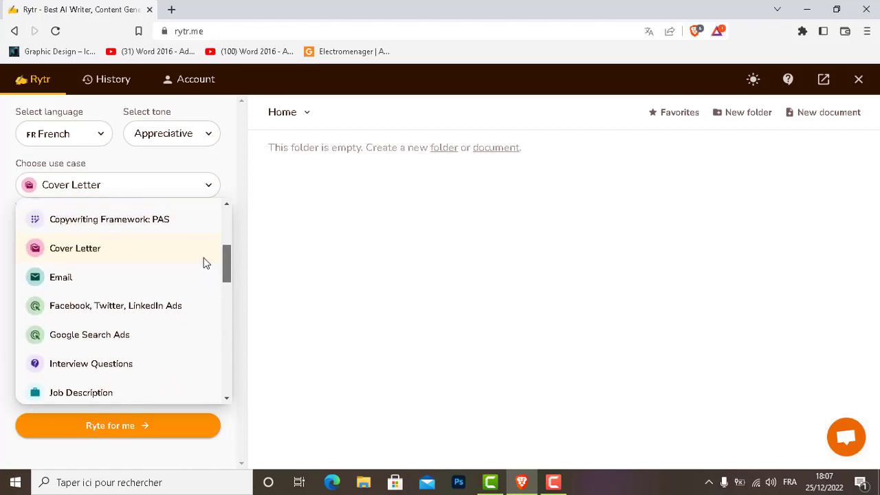
pyautogui.click(53, 279)
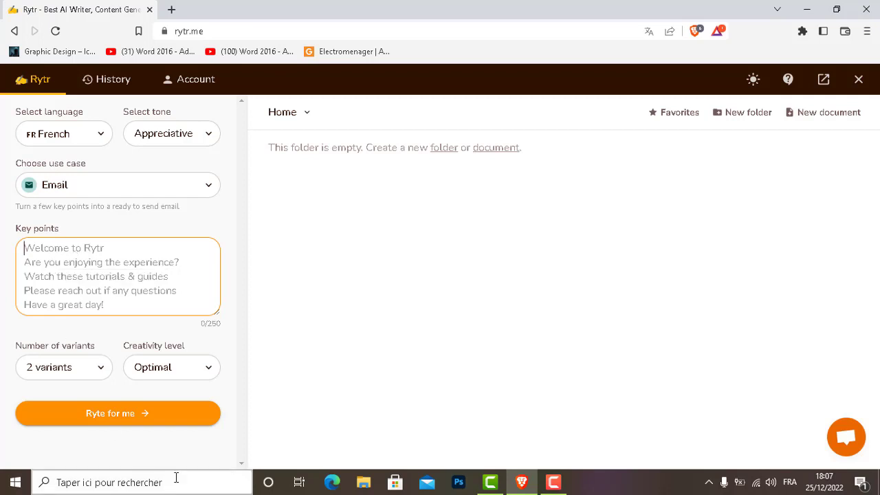
# - Keep the creativity level at Optimal and the output at 2 variants
pyautogui.click(158, 371)
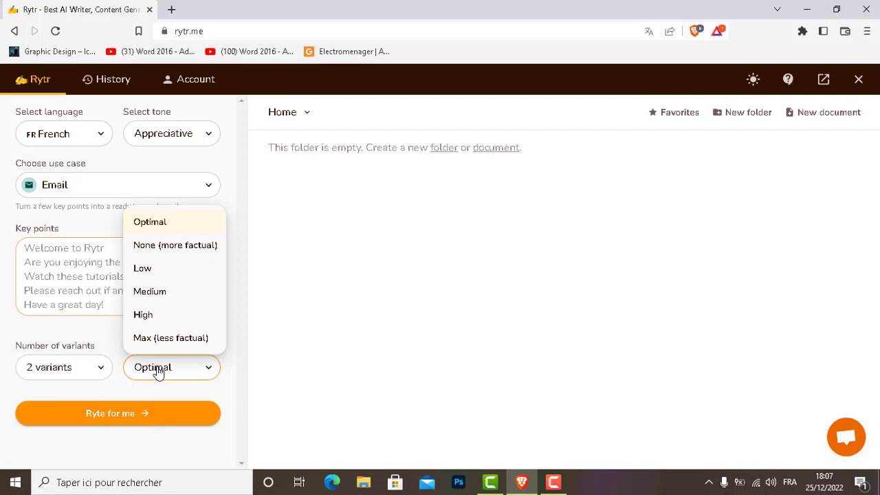
pyautogui.click(156, 227)
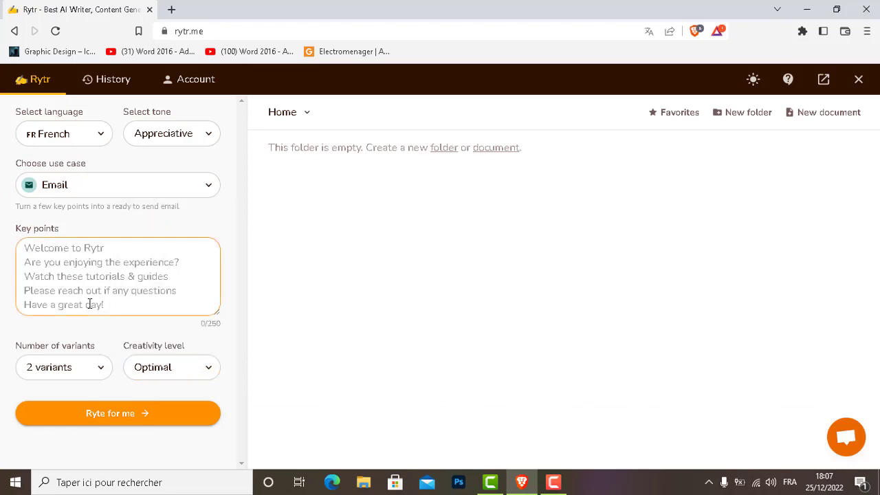
pyautogui.click(60, 367)
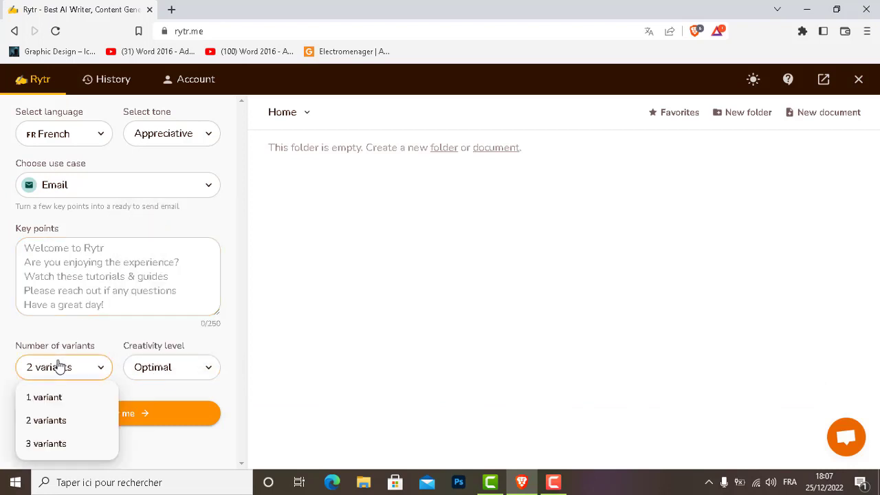
pyautogui.click(45, 422)
# - Enter French key points greeting the recipient, 'demande d'information', clarifications 'sur les points suivants' and 'avoir un retour'
pyautogui.click(50, 288)
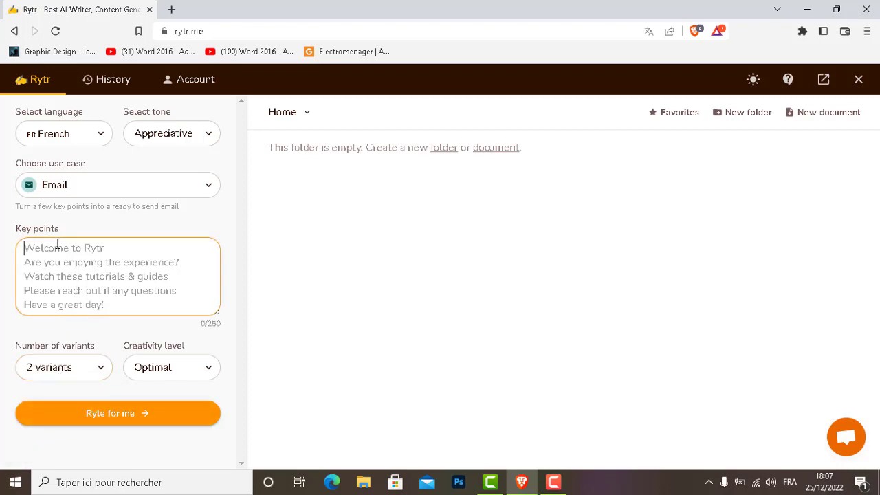
pyautogui.write('C')
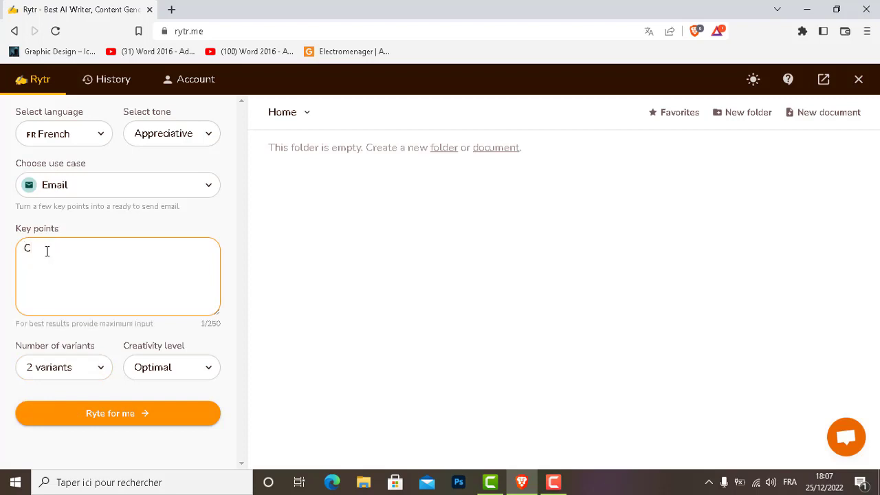
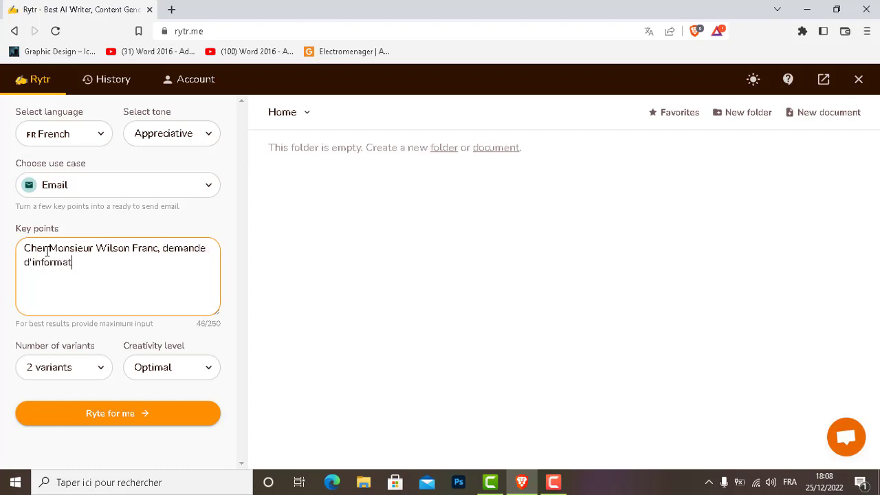
pyautogui.write('ion,')
pyautogui.write('apporter des clarifications')
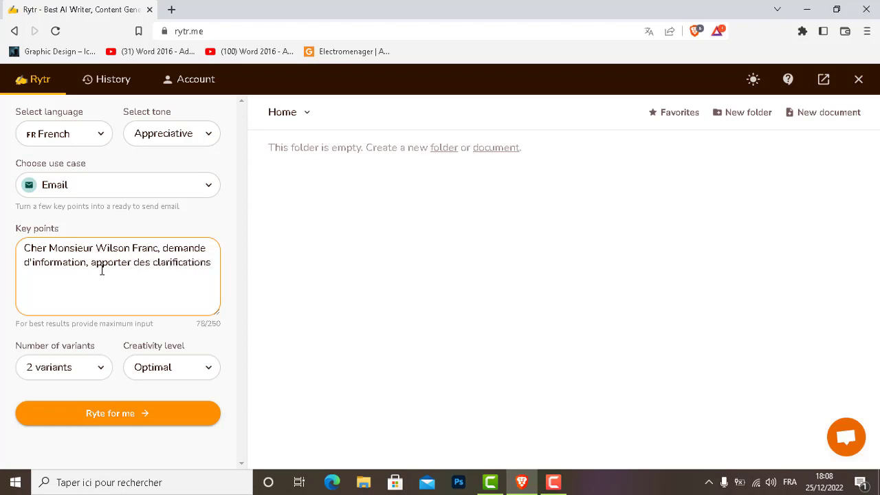
pyautogui.write(' sur les points s')
pyautogui.press('BackSpace')
pyautogui.write('suivants,')
pyautogui.write('un retour')
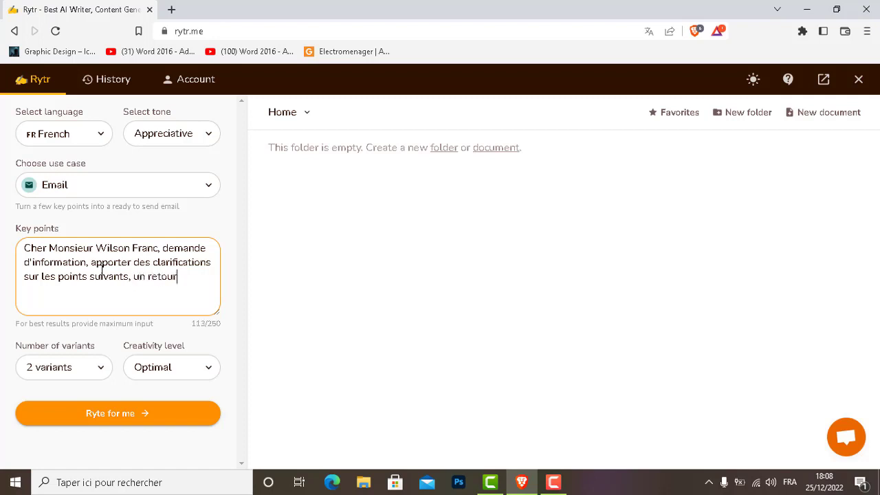
pyautogui.click(139, 276)
pyautogui.write('avoir')
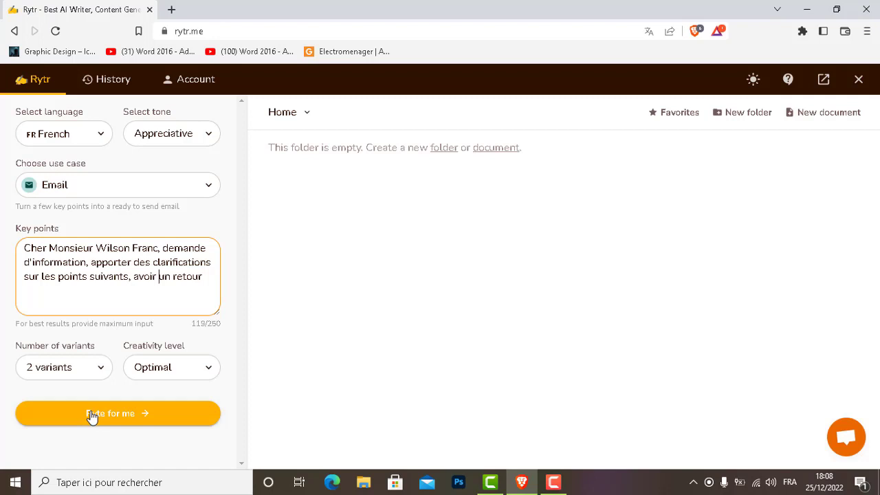
# - Generate two French email variants from the key points with Ryte for me
pyautogui.click(83, 422)
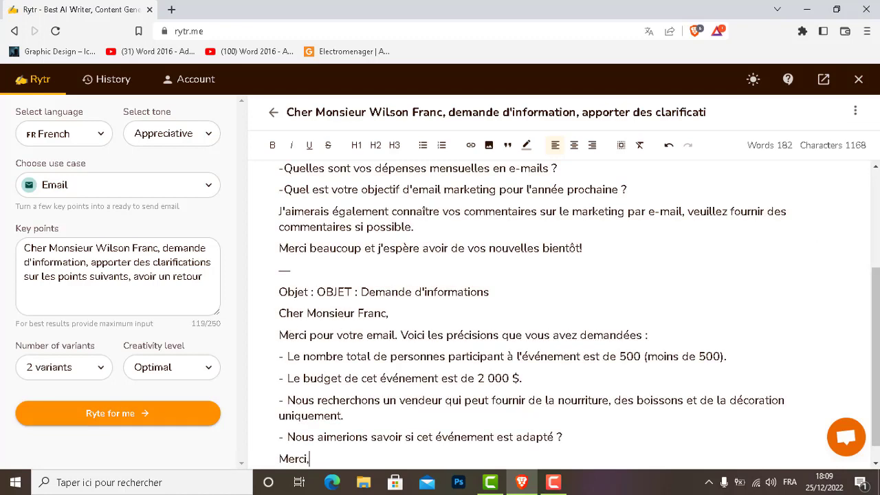
pyautogui.moveTo(875, 296); pyautogui.dragTo(876, 237)
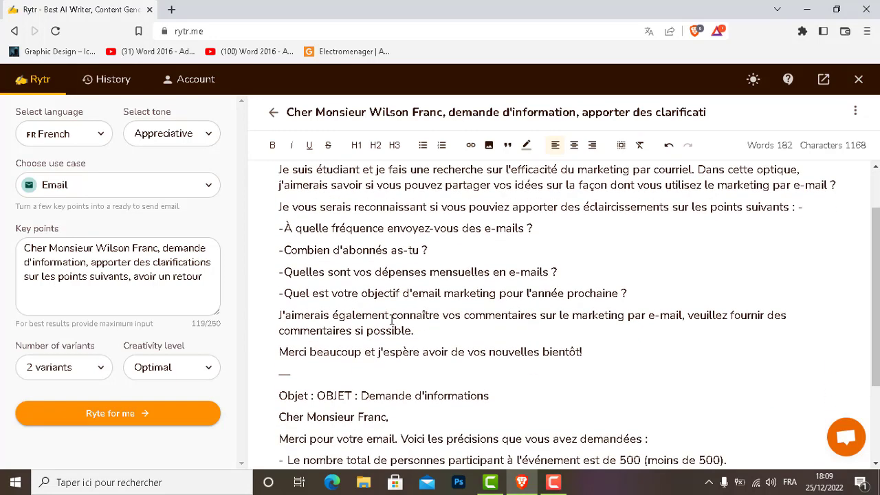
pyautogui.moveTo(288, 373); pyautogui.dragTo(271, 373)
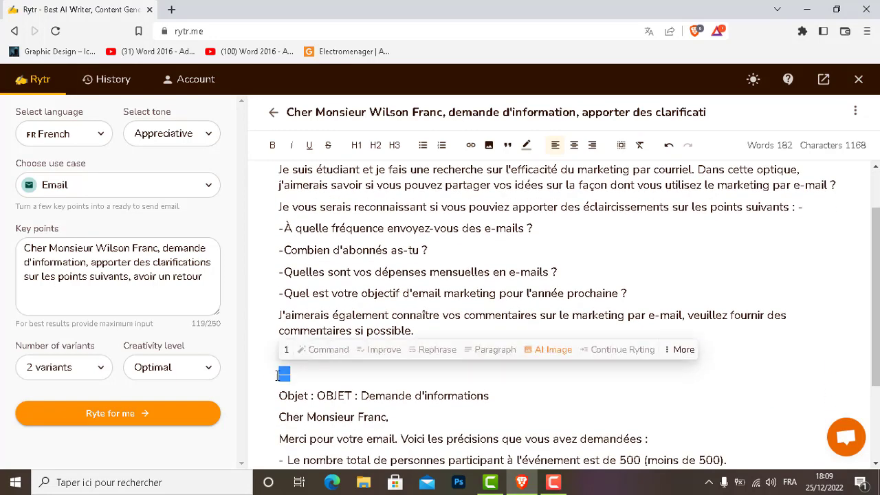
pyautogui.click(287, 373)
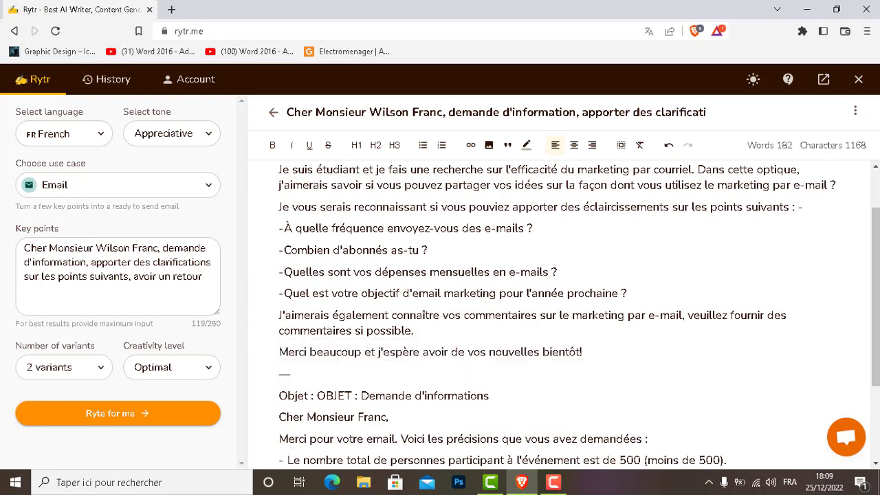
pyautogui.moveTo(875, 296); pyautogui.dragTo(875, 369)
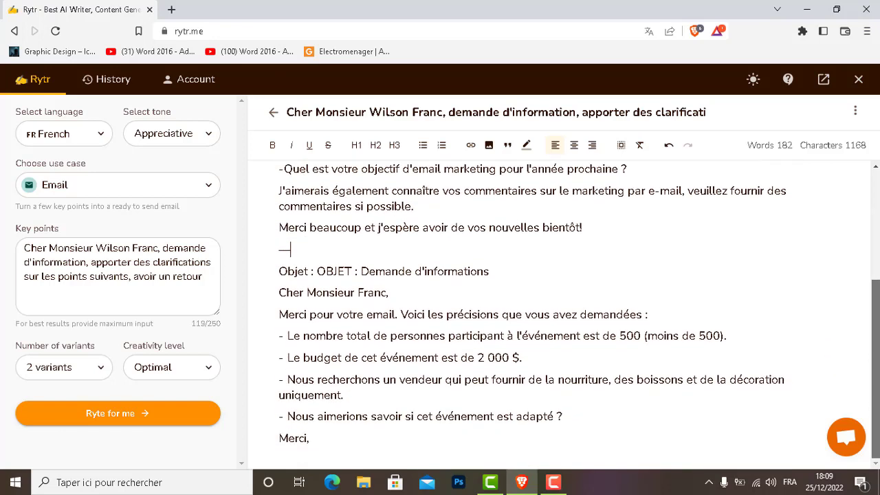
pyautogui.scroll(3, 578, 309)
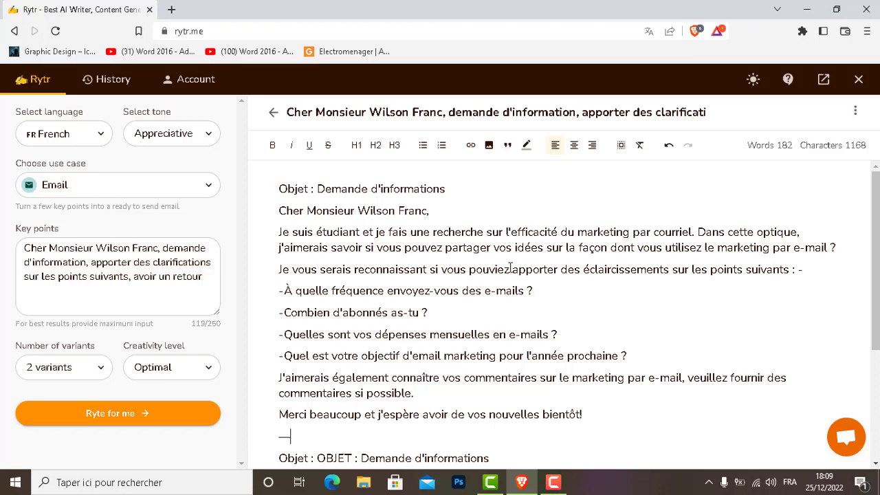
# - Review the clarification request and questions in the first email and event details in the second
pyautogui.moveTo(317, 270); pyautogui.dragTo(724, 270)
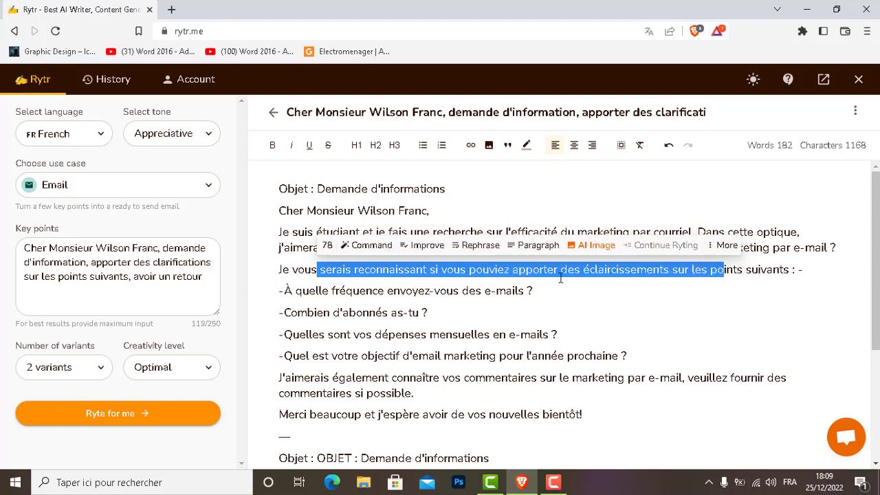
pyautogui.click(461, 300)
pyautogui.moveTo(393, 290); pyautogui.dragTo(474, 374)
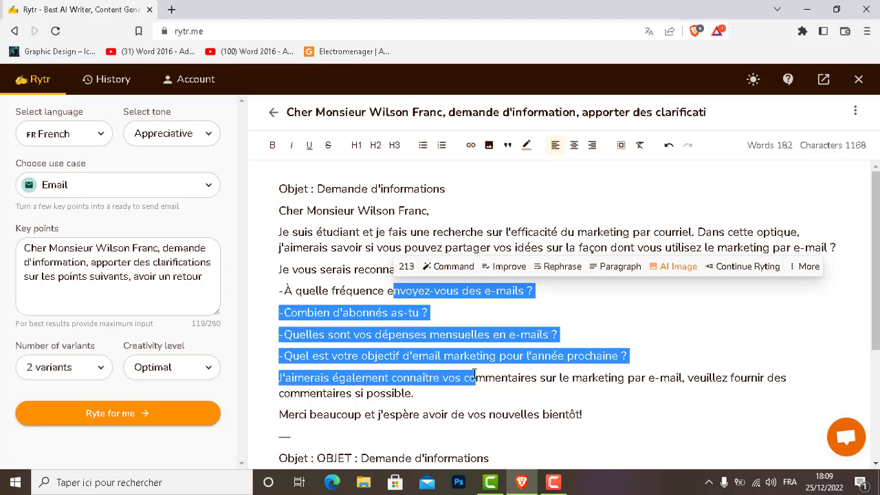
pyautogui.click(326, 230)
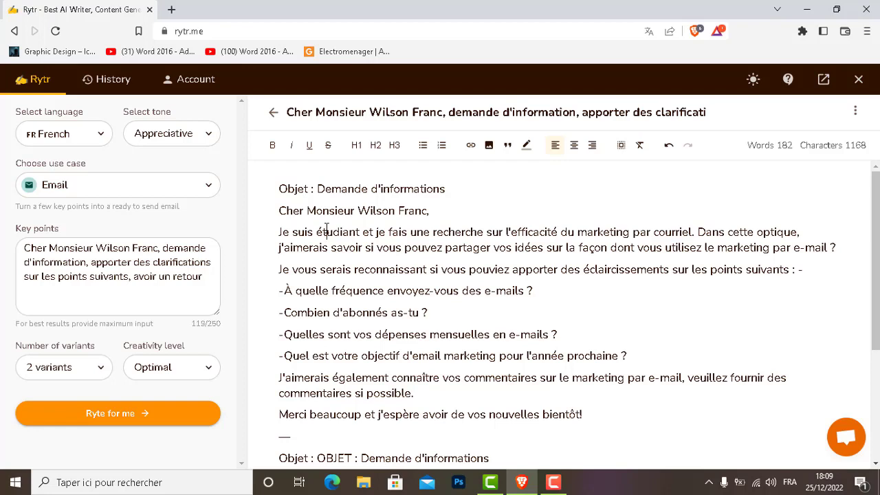
pyautogui.scroll(-2, 327, 230)
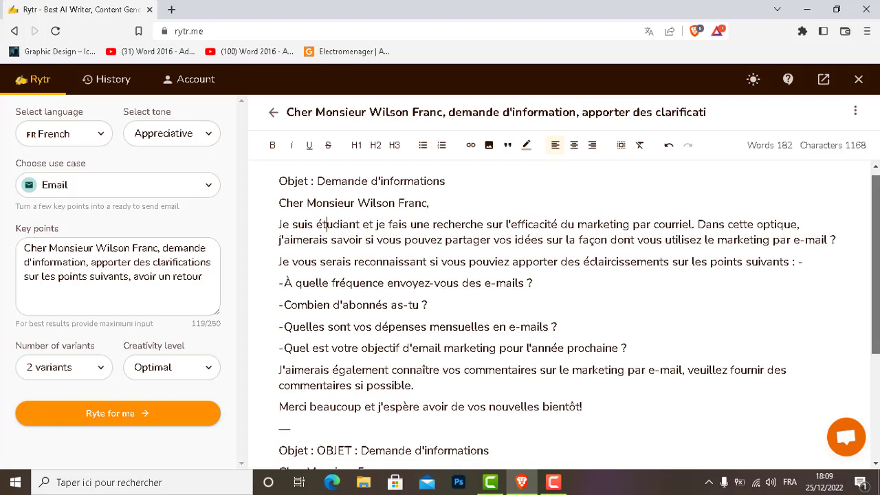
pyautogui.scroll(-3, 472, 350)
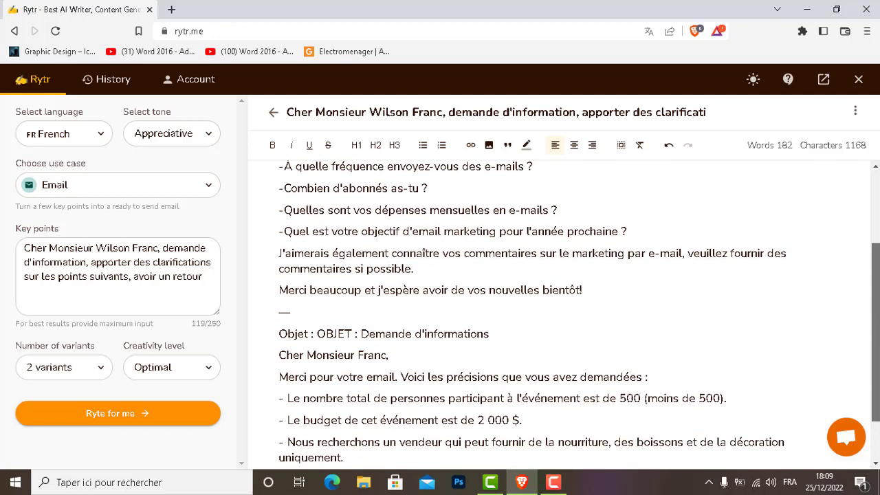
pyautogui.moveTo(472, 338); pyautogui.dragTo(495, 418)
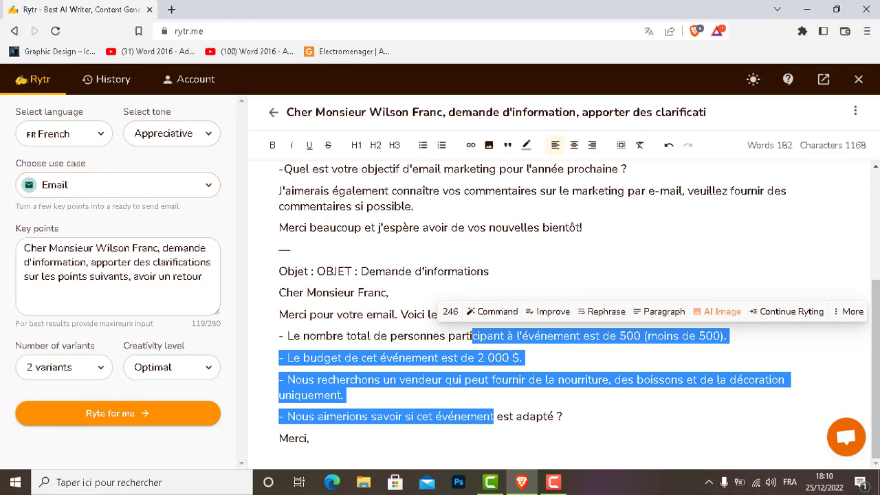
pyautogui.click(878, 179)
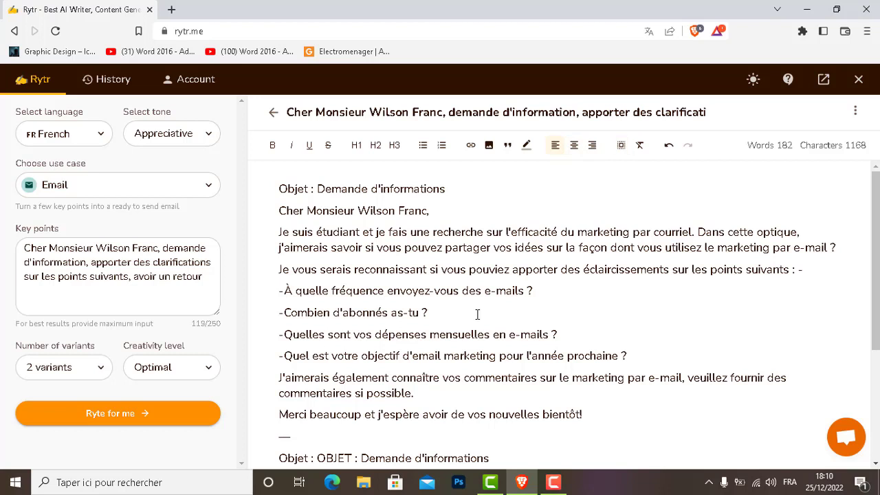
# - Switch the use case back to Cover Letter and set the job role to 'auditeur'
pyautogui.click(32, 185)
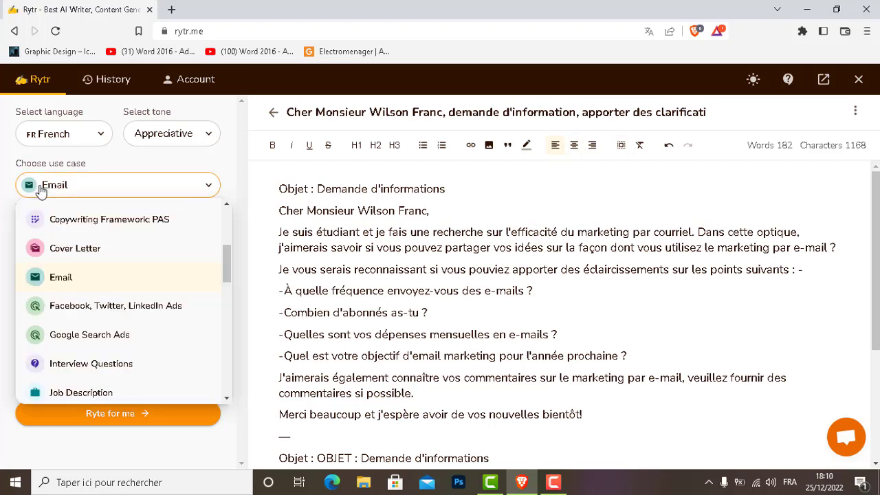
pyautogui.click(95, 250)
pyautogui.click(93, 250)
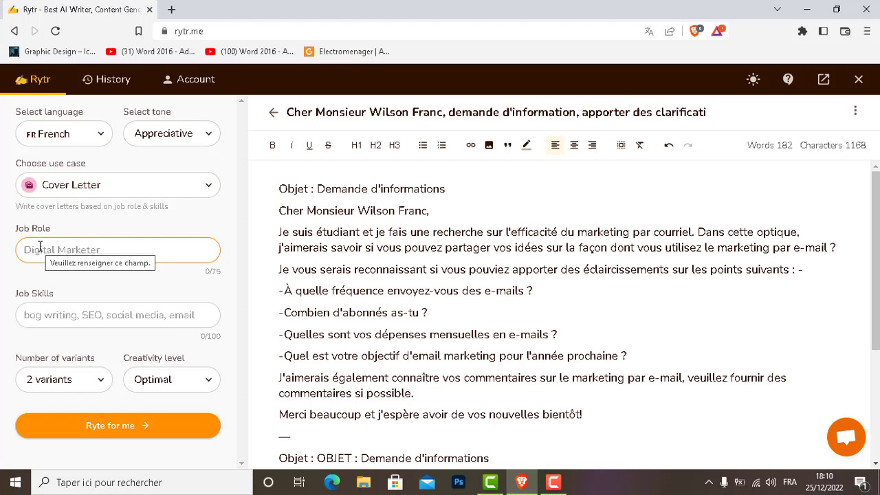
pyautogui.write('auditeur')
pyautogui.press('BackSpace')
pyautogui.press('BackSpace')
pyautogui.press('BackSpace')
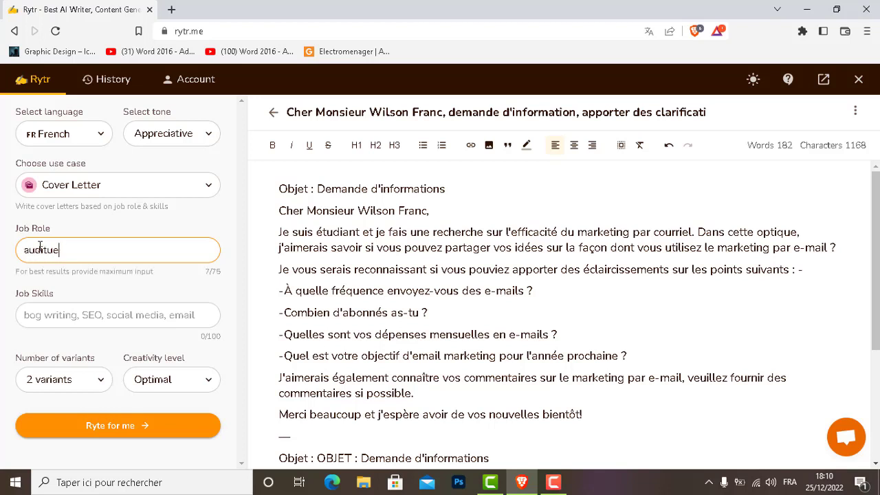
pyautogui.write('eur')
# - Enter job skills 'rédiger des rapports, contrôle sur terrain,' and generate the cover letters
pyautogui.click(59, 314)
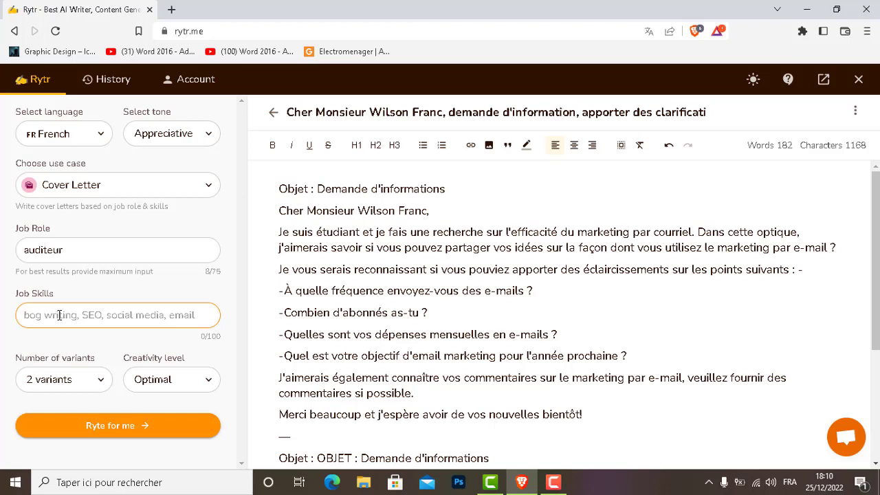
pyautogui.write('rédiger')
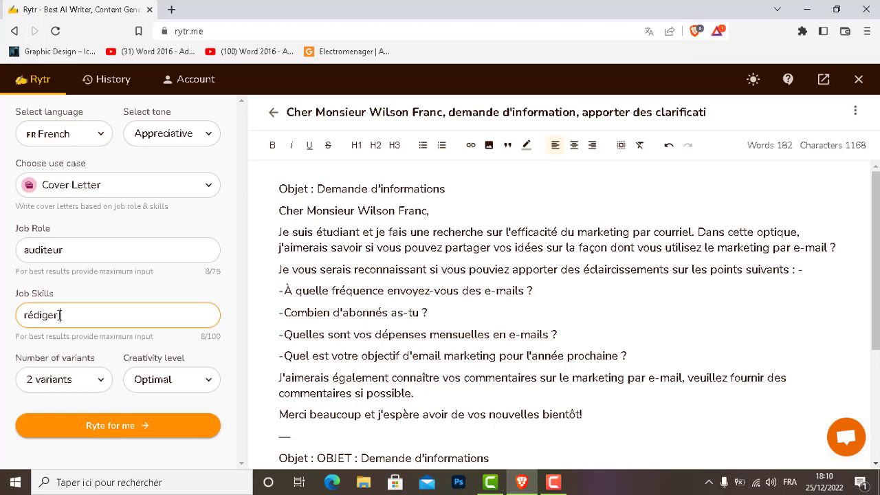
pyautogui.write(' des rapports,,')
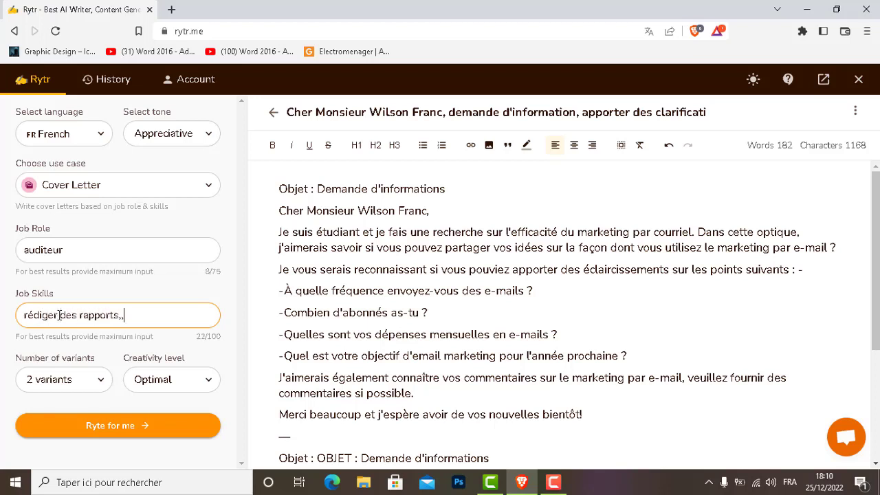
pyautogui.press('BackSpace')
pyautogui.write('contrôle sur terre')
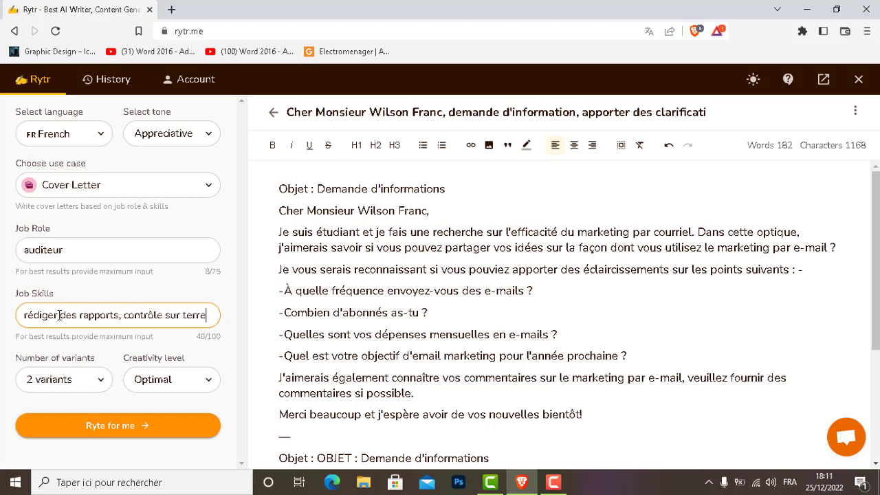
pyautogui.press('BackSpace')
pyautogui.write('ain,')
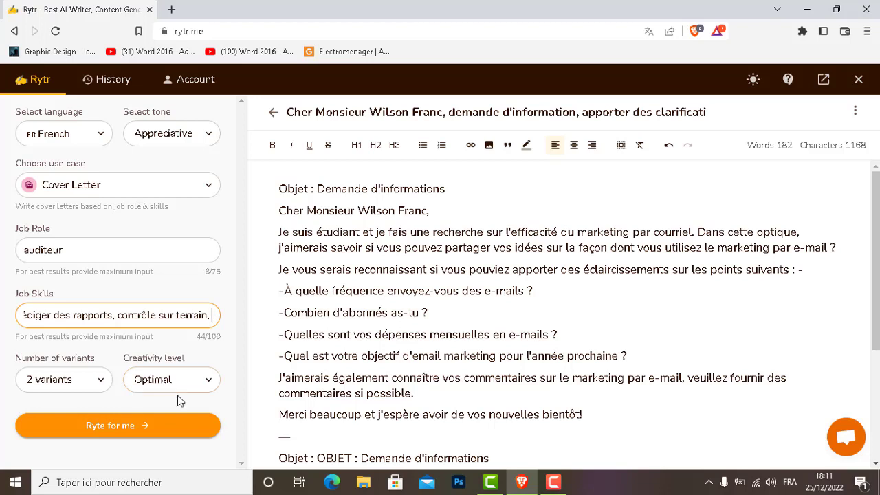
pyautogui.click(109, 427)
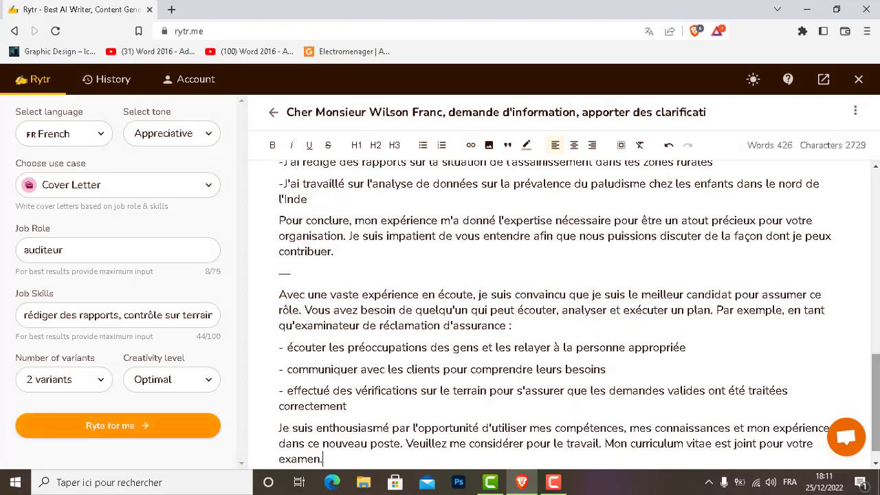
# - Scroll up the editor to find where the auditeur cover letters begin
pyautogui.scroll(3, 875, 331)
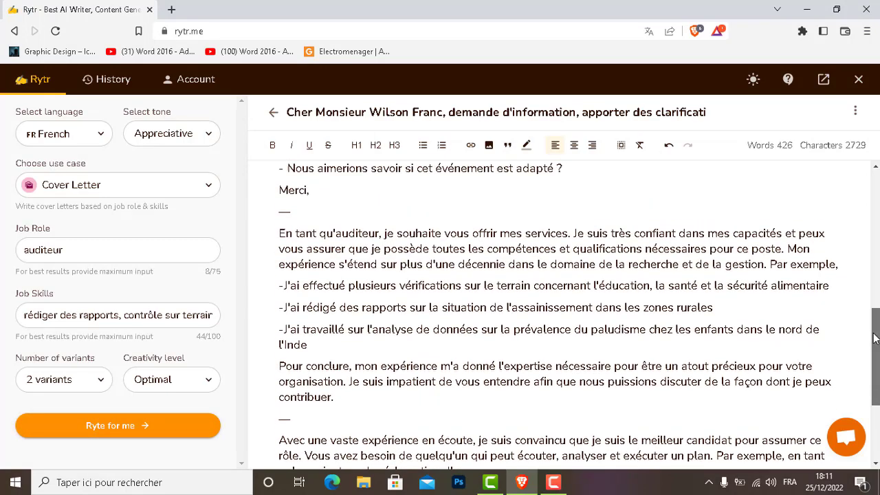
pyautogui.scroll(1, 875, 330)
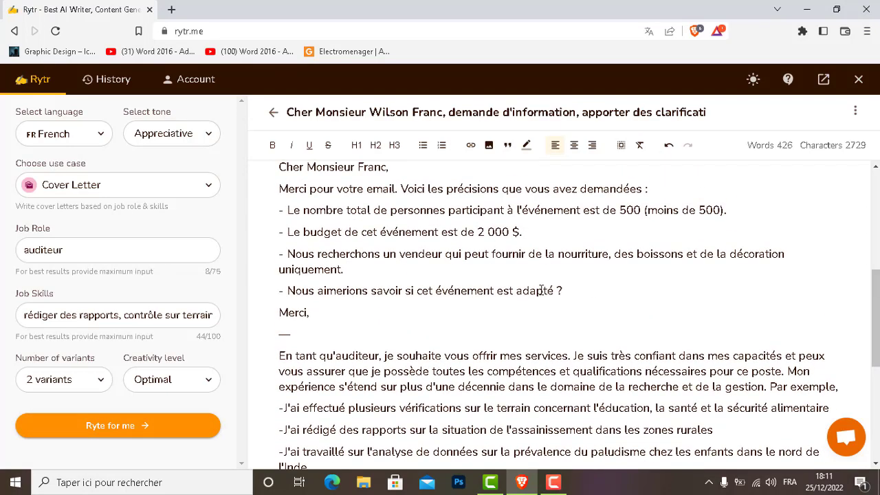
# - Delete the old email drafts and leftover 'Merci,' line so the document starts 'En tant qu'auditeur'
pyautogui.moveTo(563, 301); pyautogui.dragTo(254, 119)
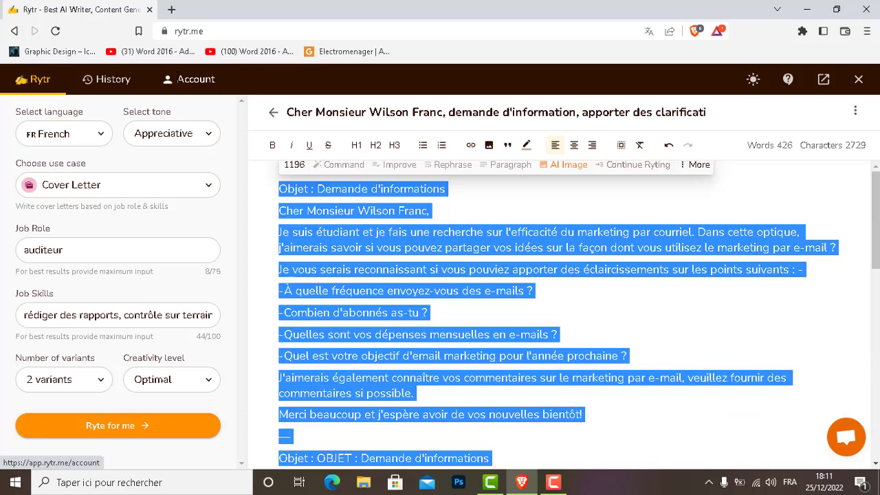
pyautogui.press('BackSpace')
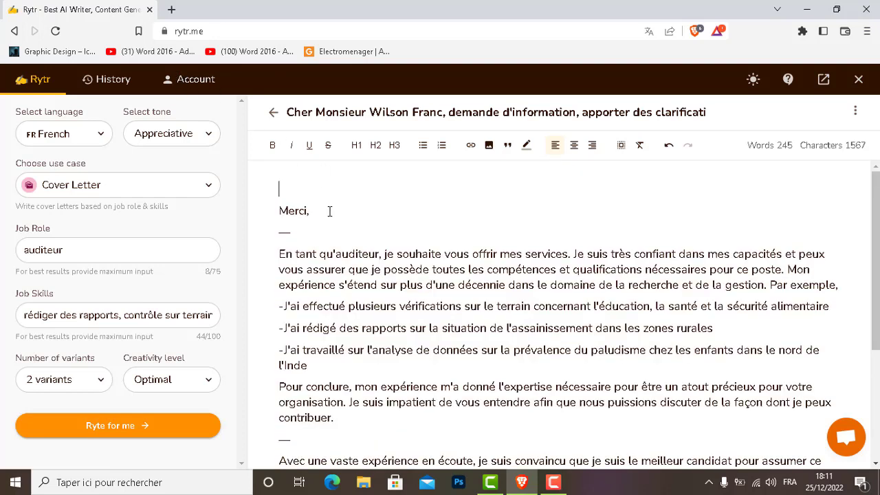
pyautogui.moveTo(330, 211); pyautogui.dragTo(273, 153)
pyautogui.press('BackSpace')
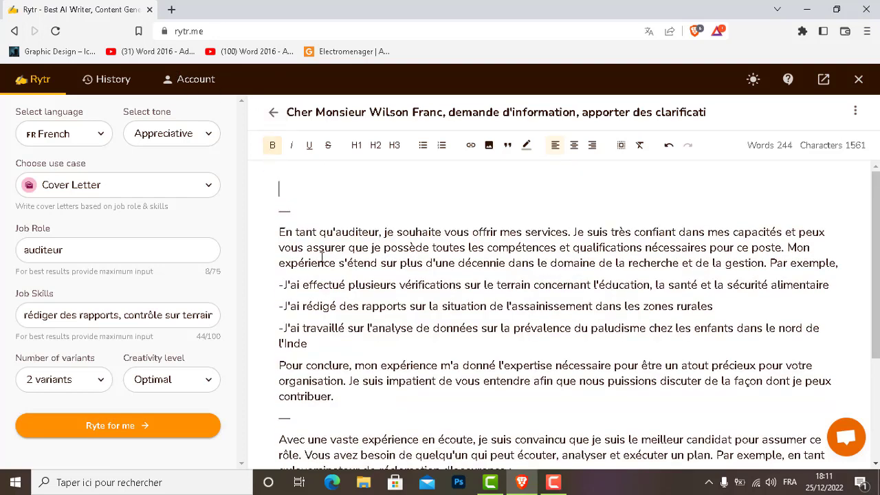
pyautogui.scroll(-2, 876, 200)
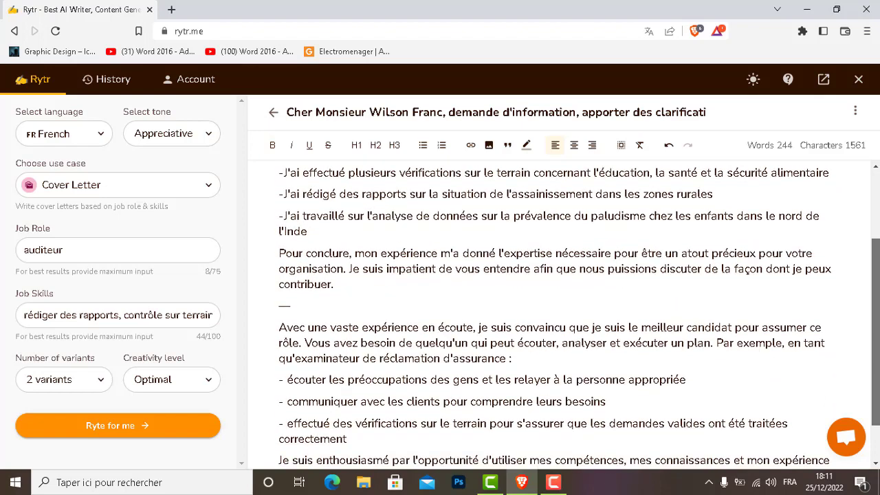
pyautogui.scroll(2, 877, 196)
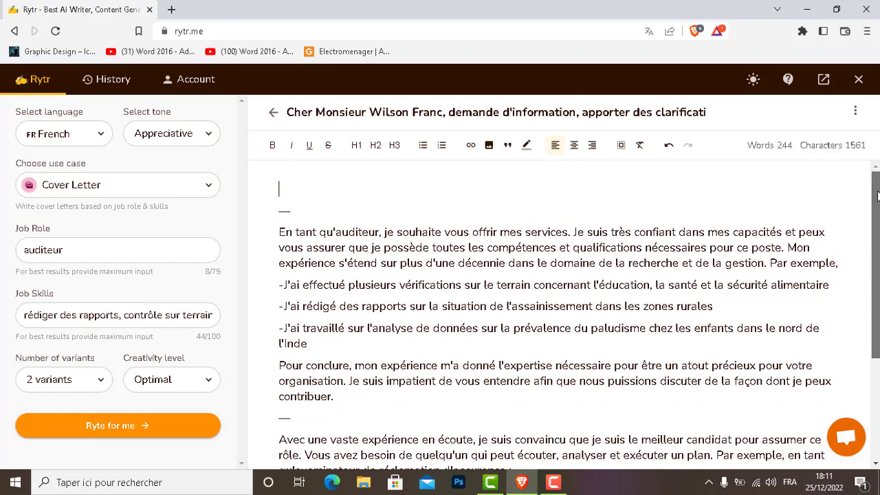
pyautogui.click(289, 188)
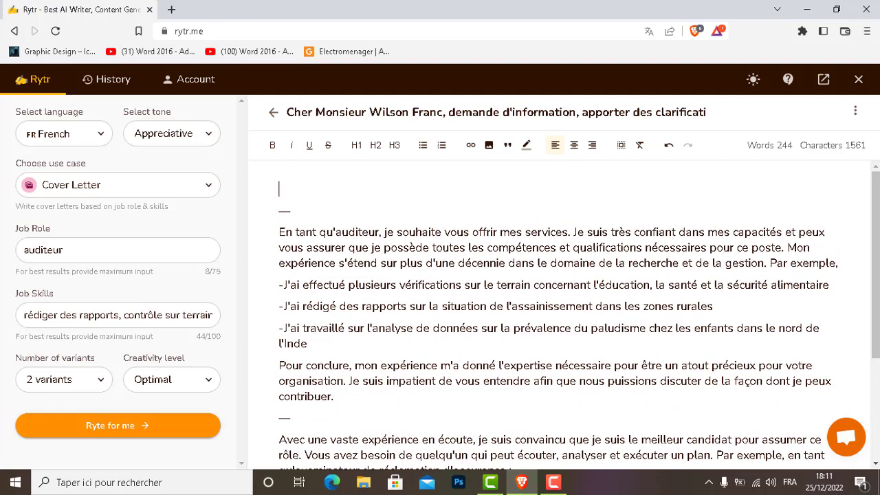
pyautogui.moveTo(878, 196); pyautogui.dragTo(879, 205)
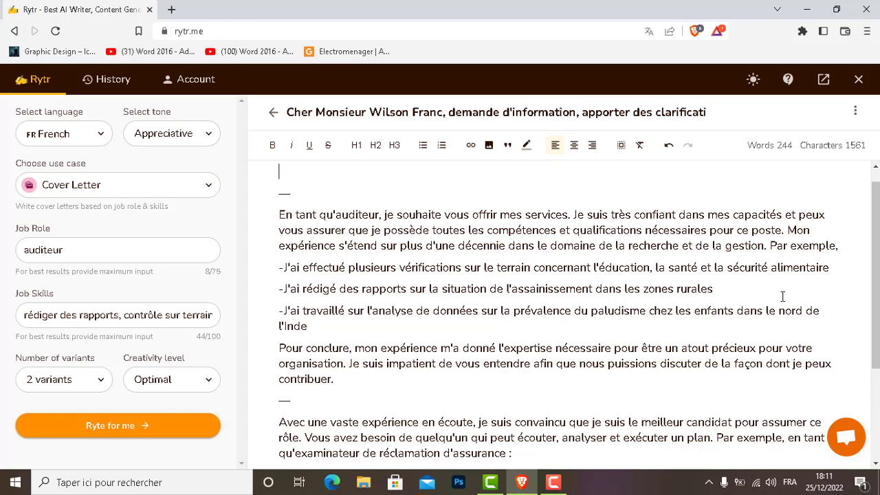
pyautogui.moveTo(878, 283); pyautogui.dragTo(878, 293)
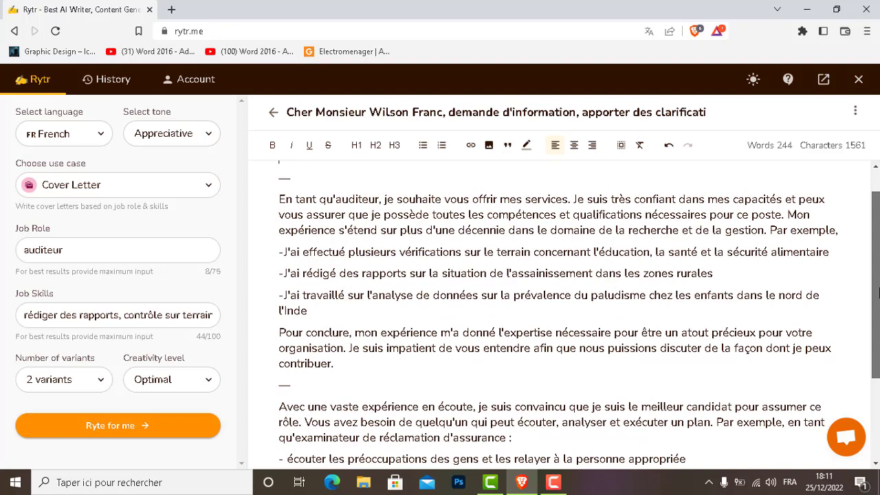
pyautogui.moveTo(877, 293); pyautogui.dragTo(878, 335)
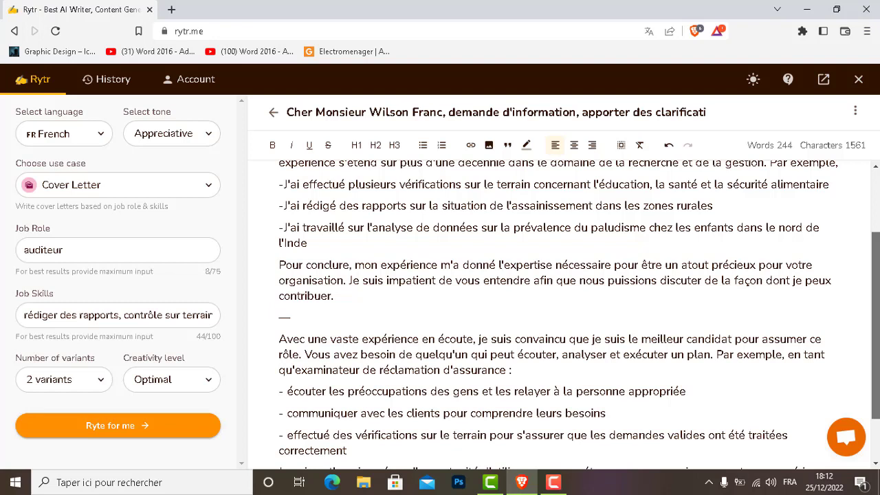
pyautogui.scroll(2, 577, 316)
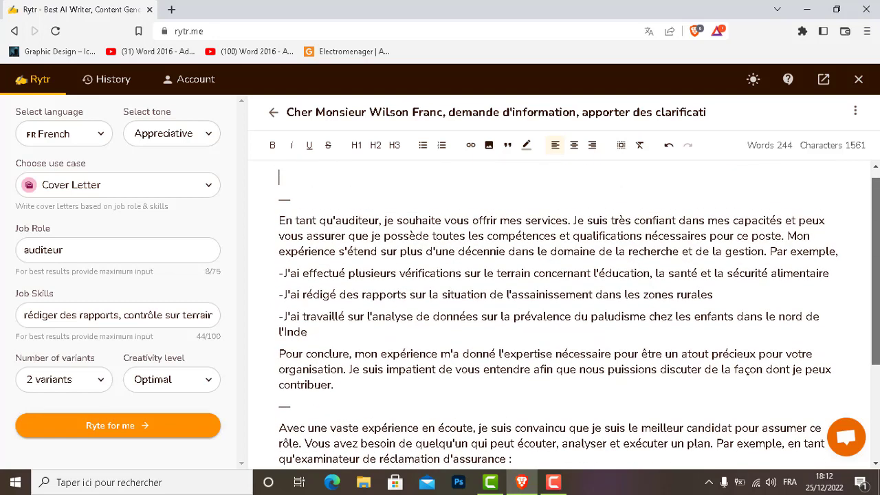
pyautogui.scroll(-1, 579, 315)
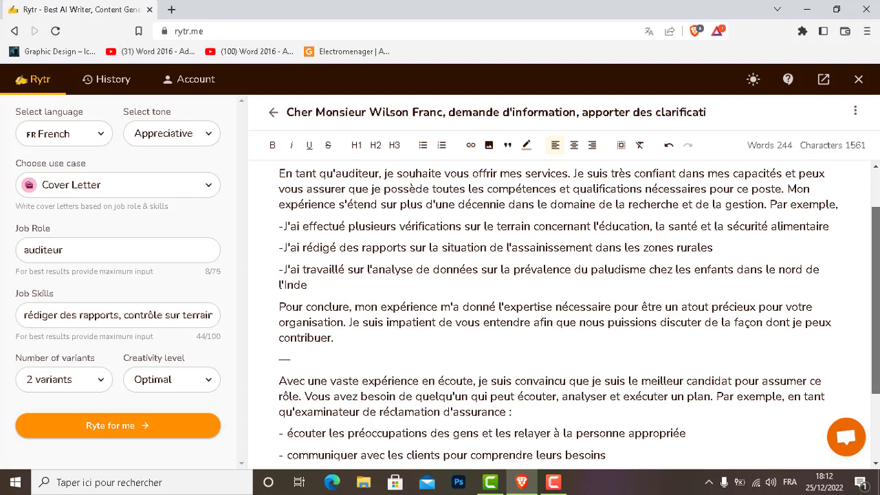
pyautogui.scroll(2, 557, 316)
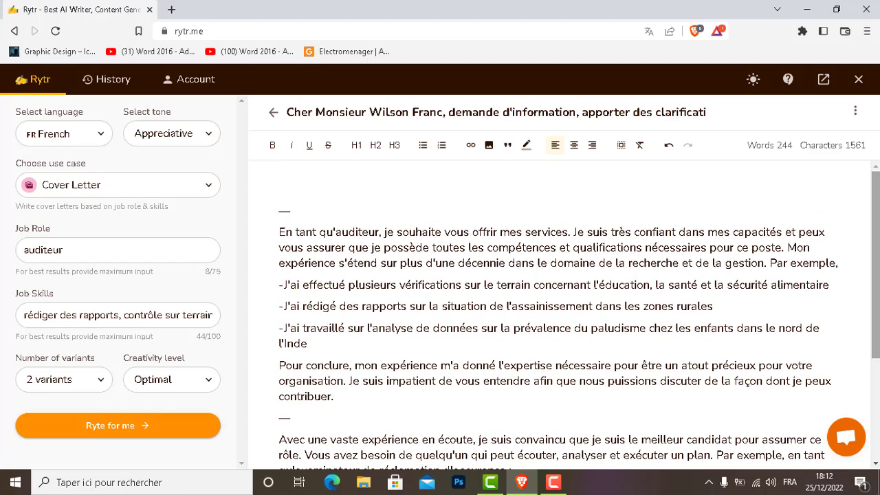